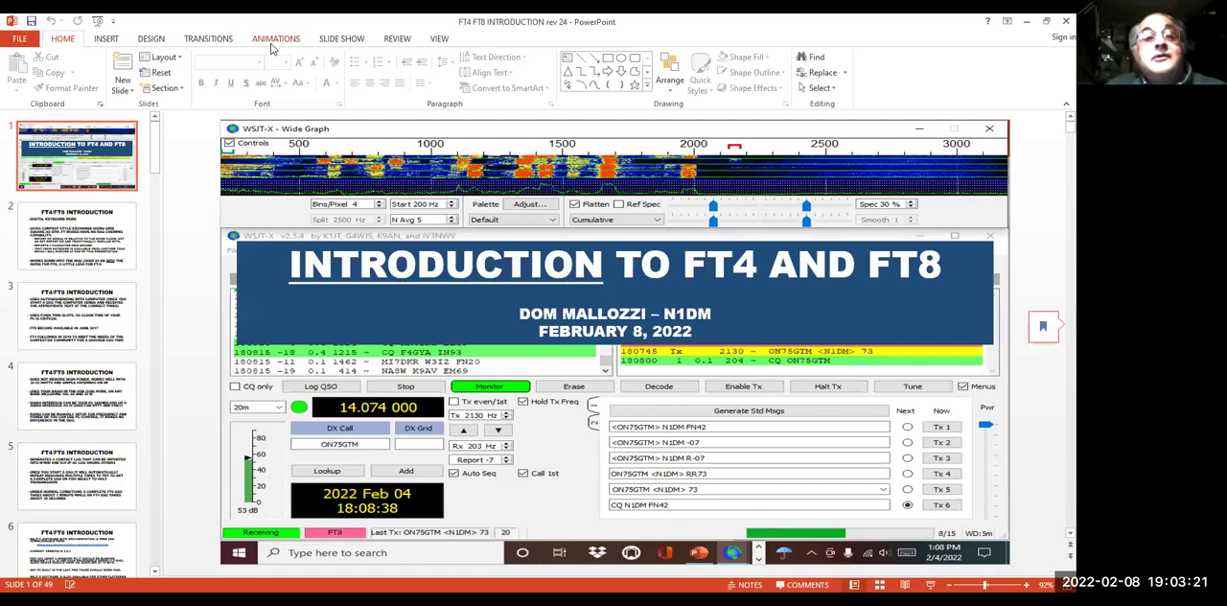
pyautogui.click(341, 39)
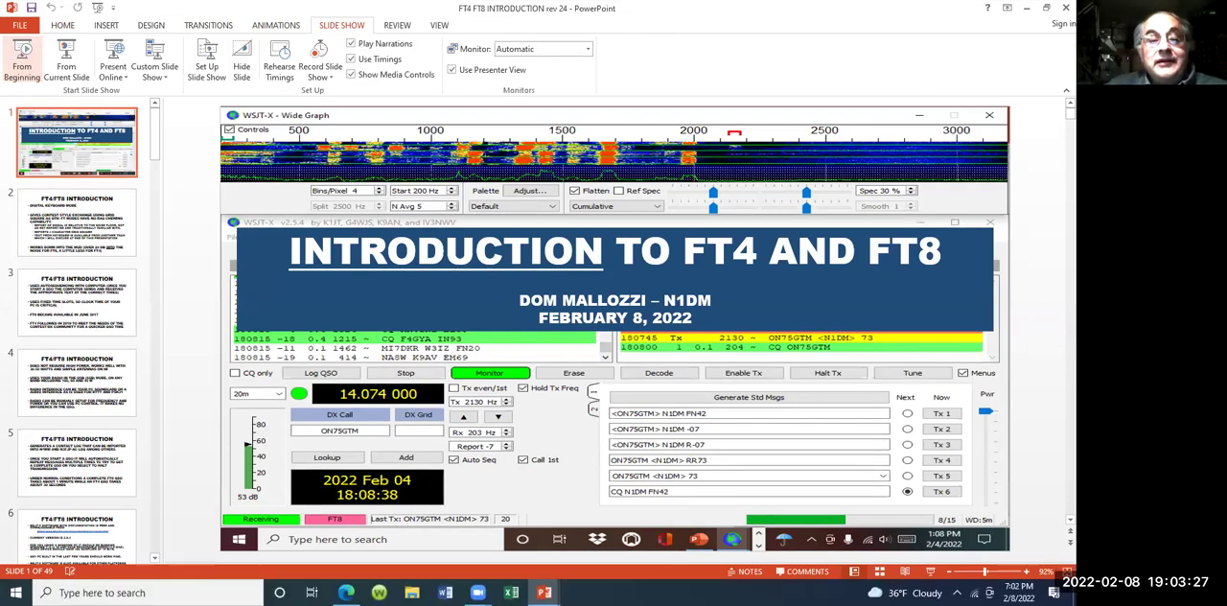
pyautogui.click(21, 60)
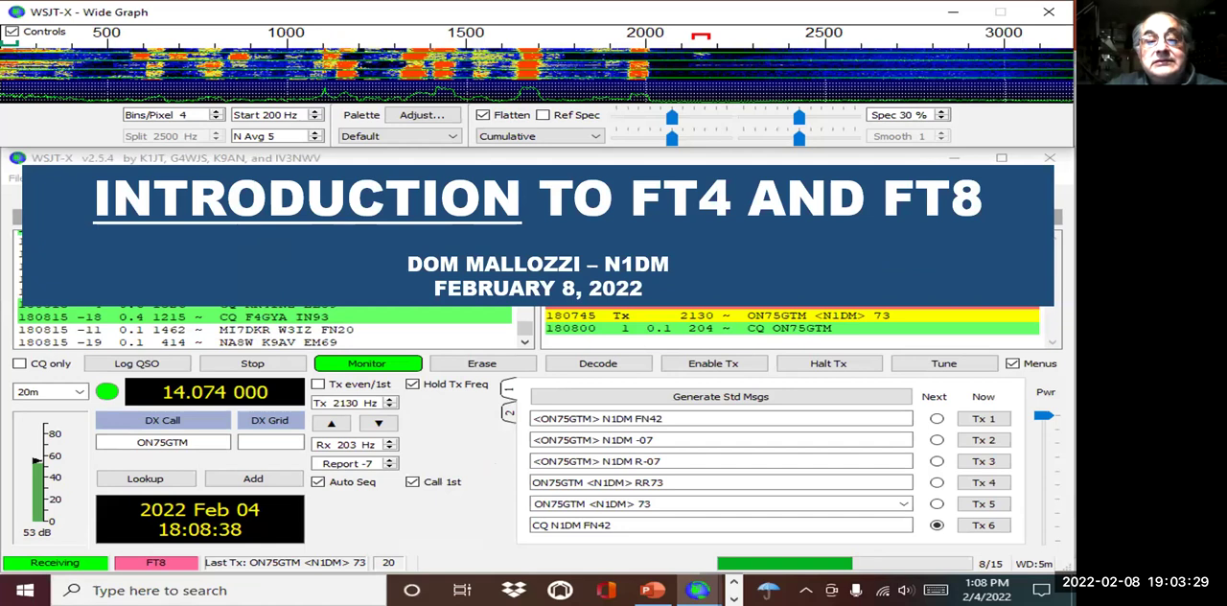
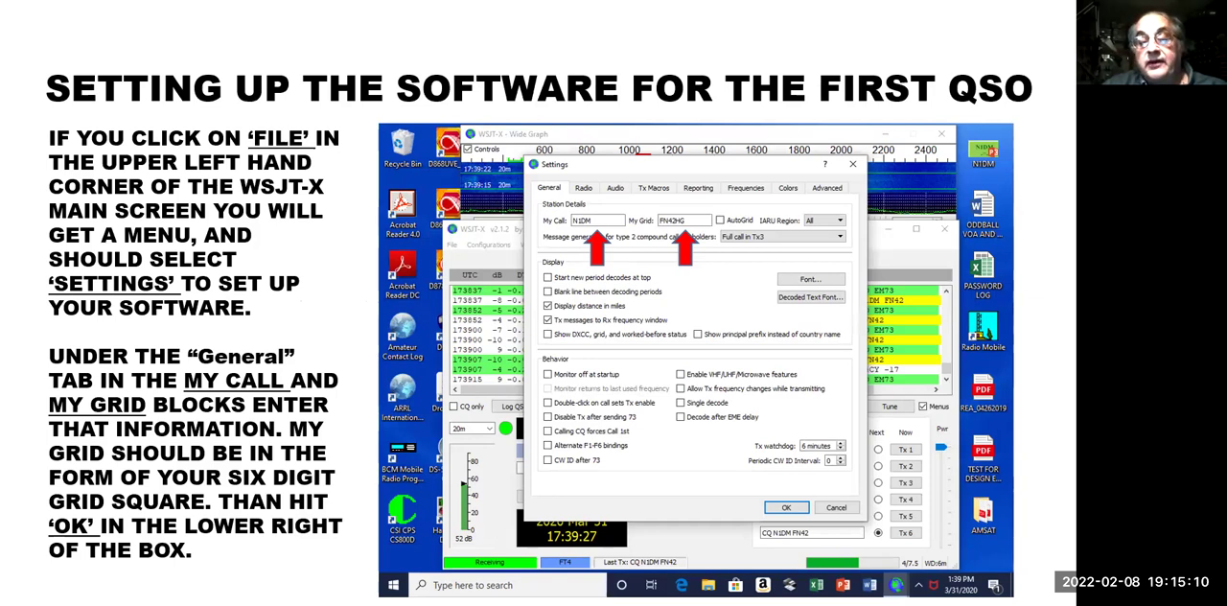
pyautogui.press('pagedown')
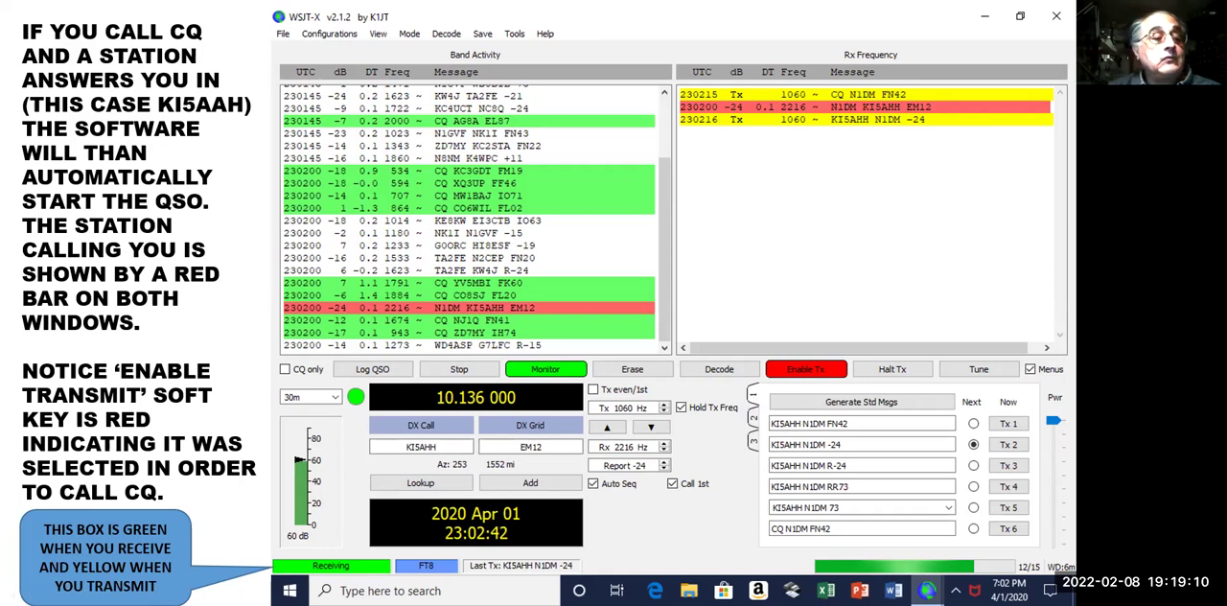
pyautogui.press('Right')
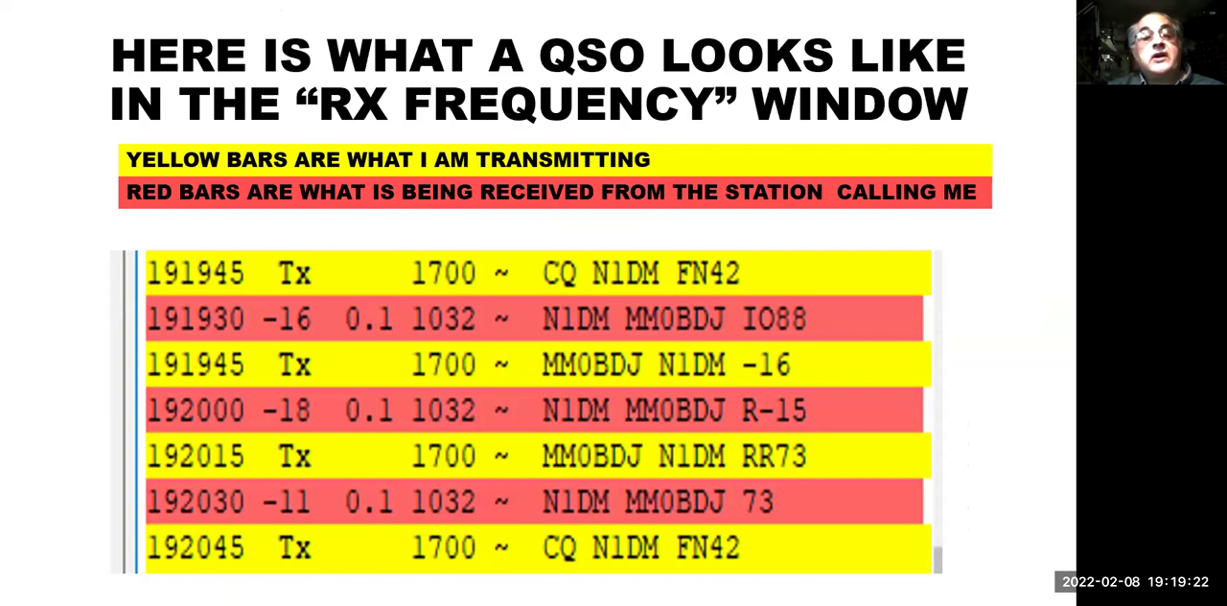
pyautogui.press('Right')
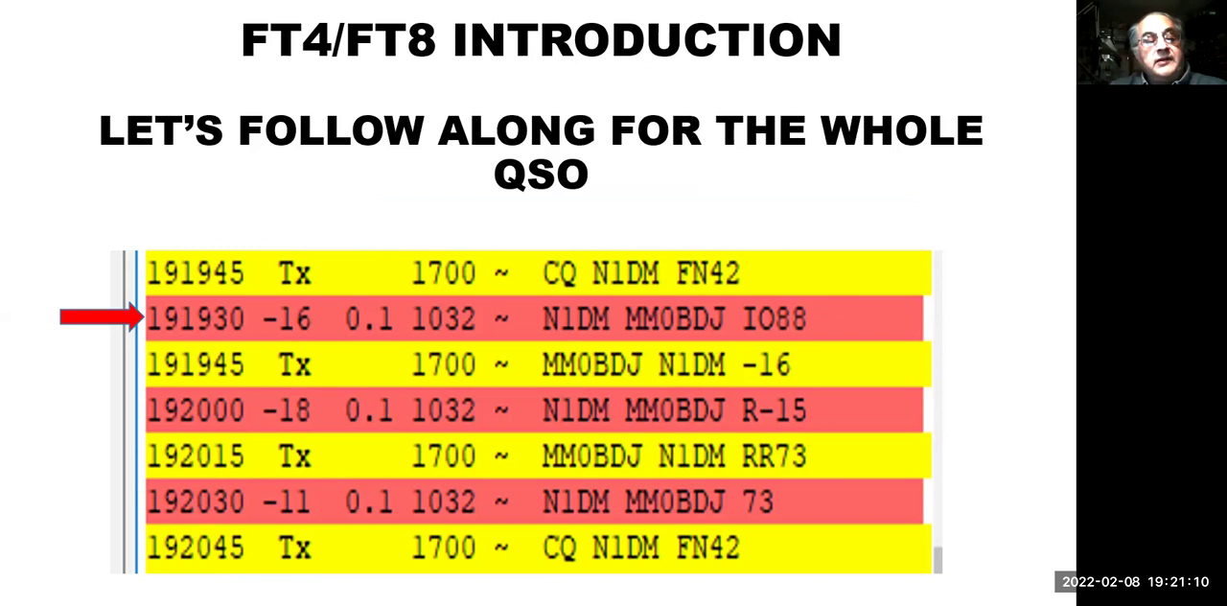
pyautogui.press('space')
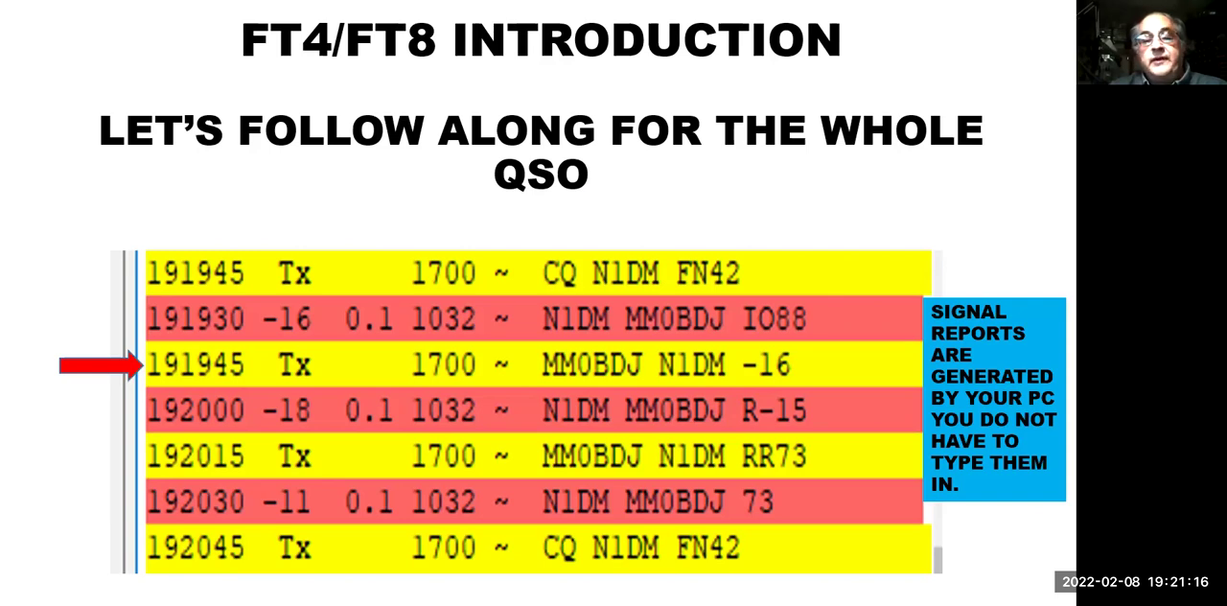
pyautogui.press('space')
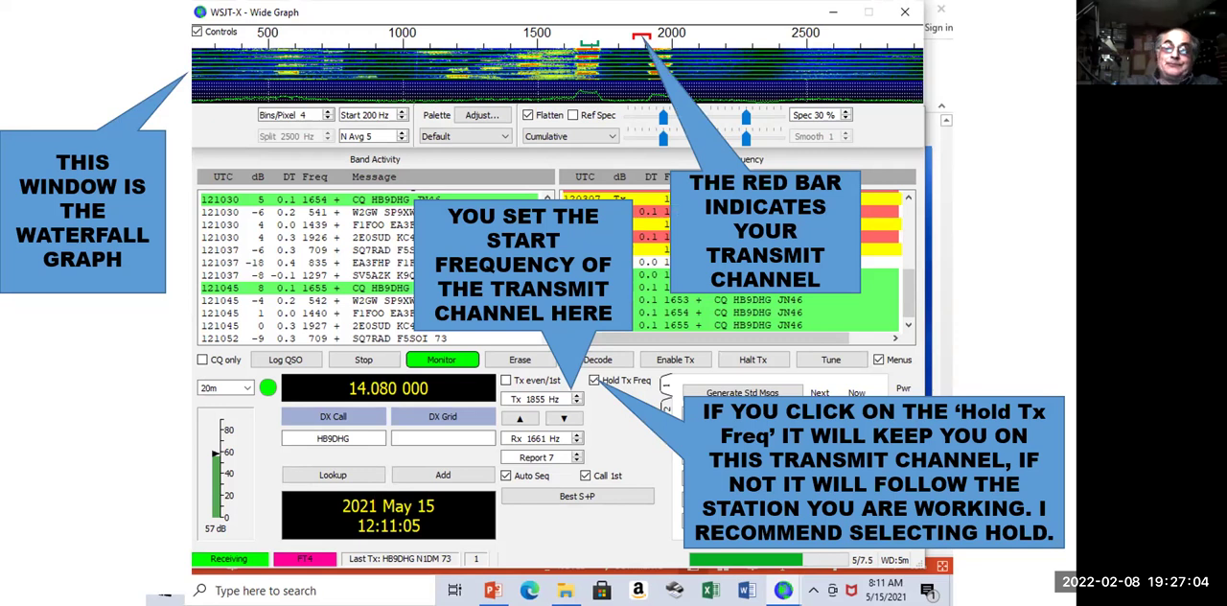
pyautogui.press('Right')
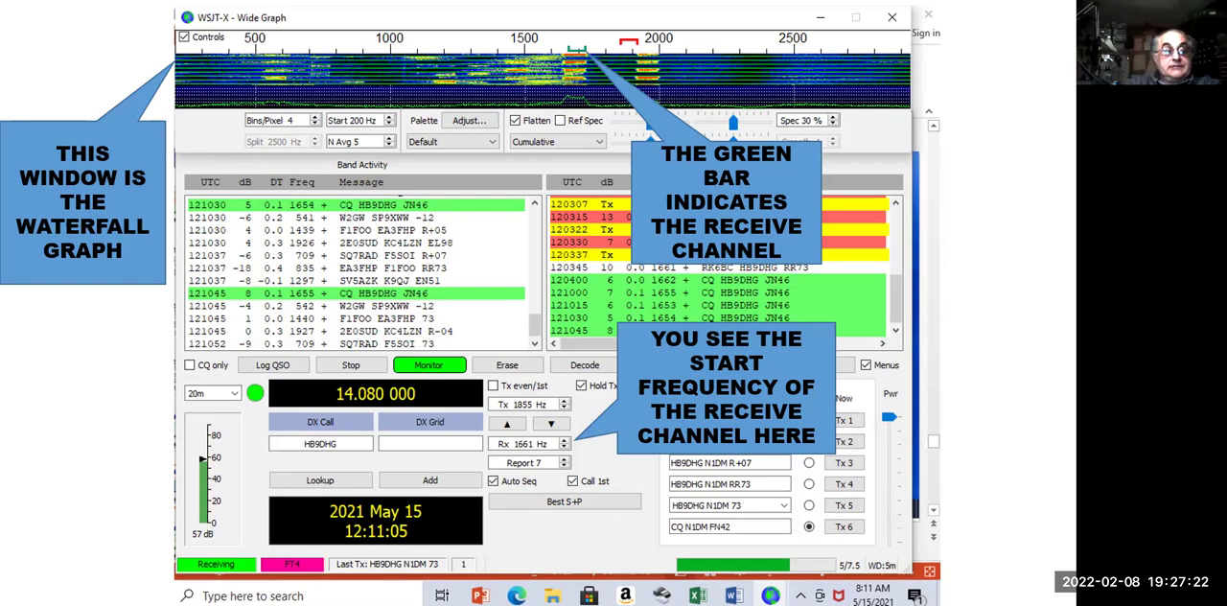
pyautogui.press('Right')
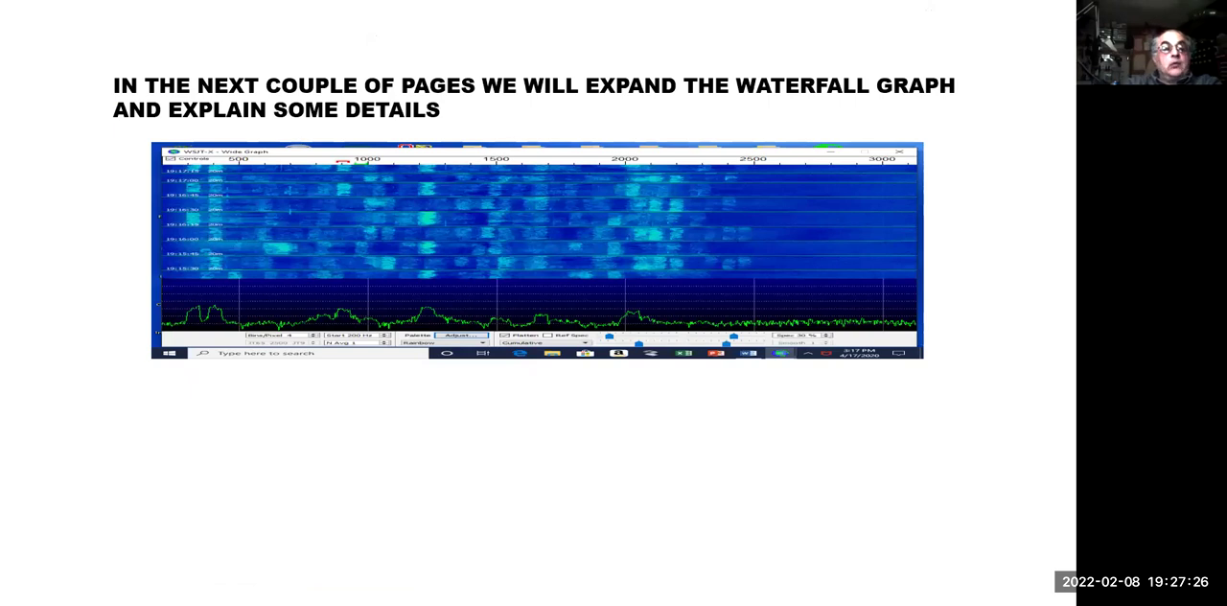
pyautogui.press('Right')
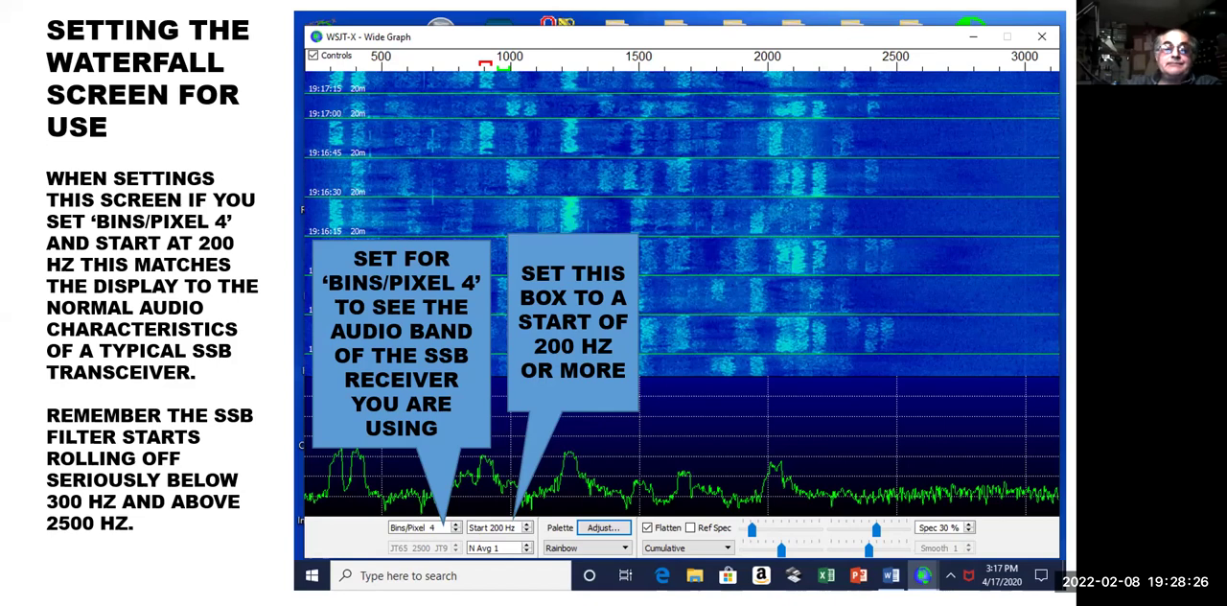
pyautogui.press('Right')
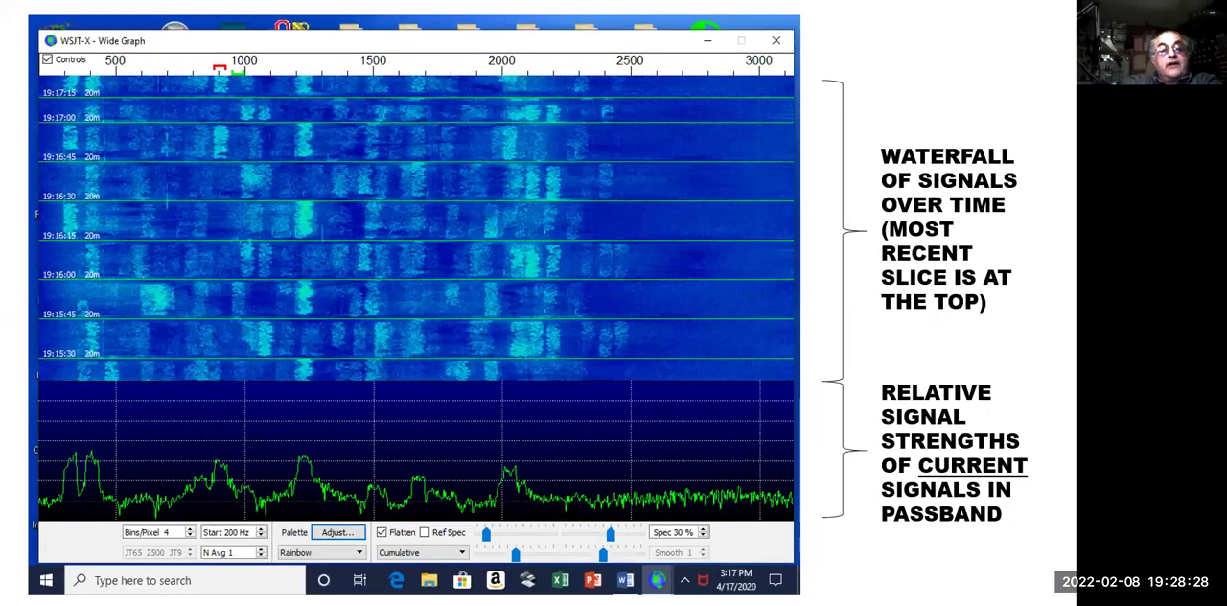
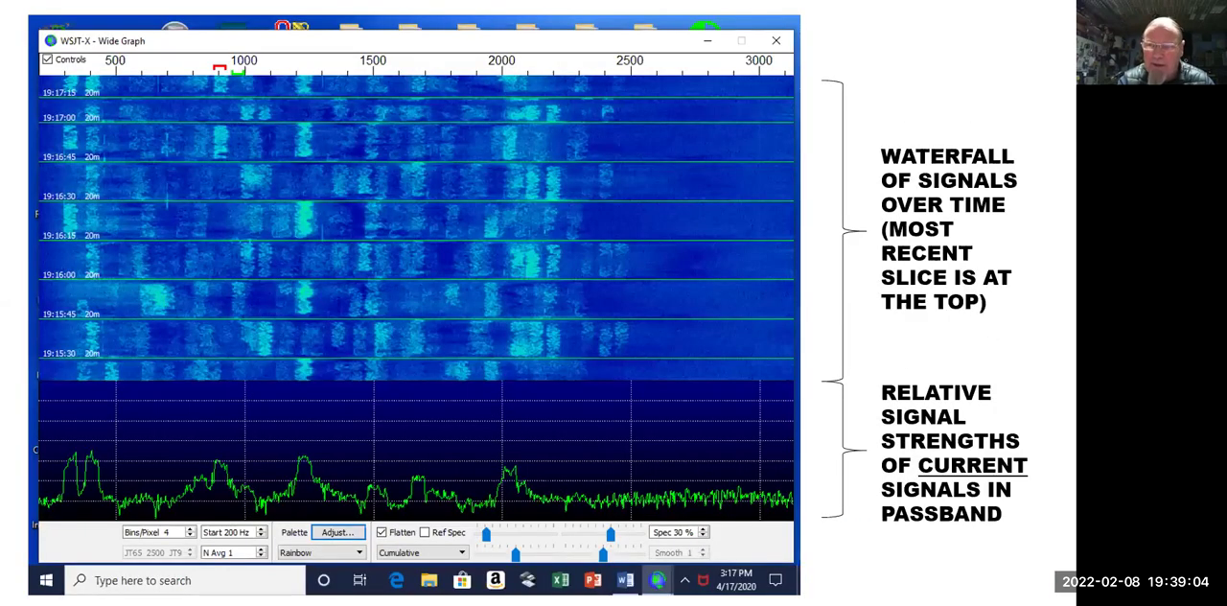
pyautogui.press('pagedown')
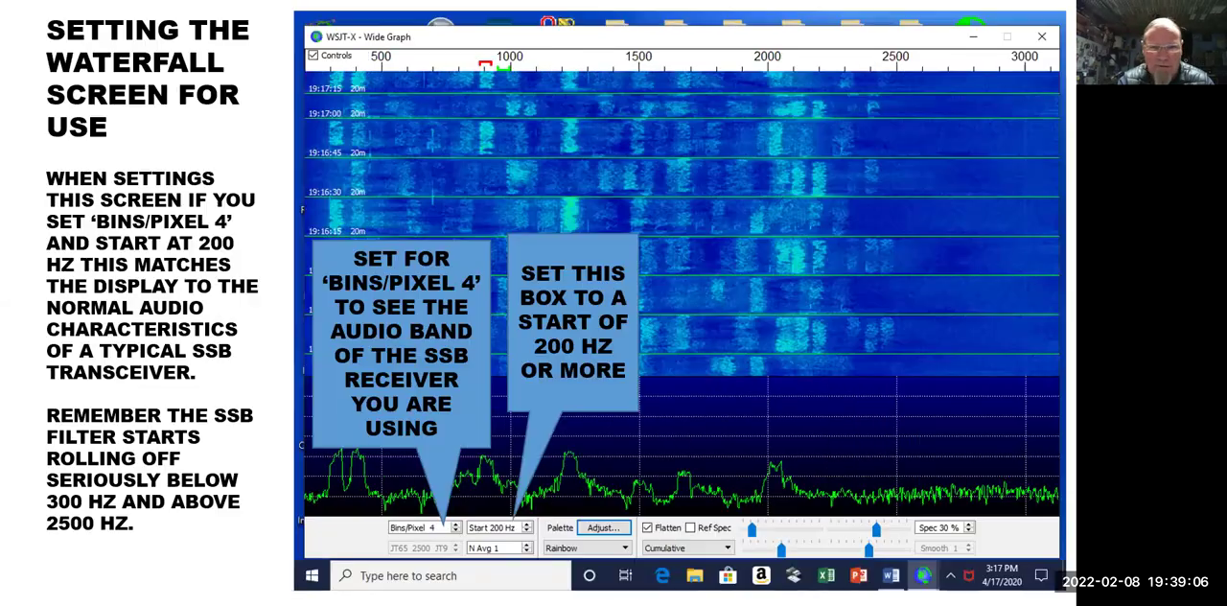
pyautogui.press('pagedown')
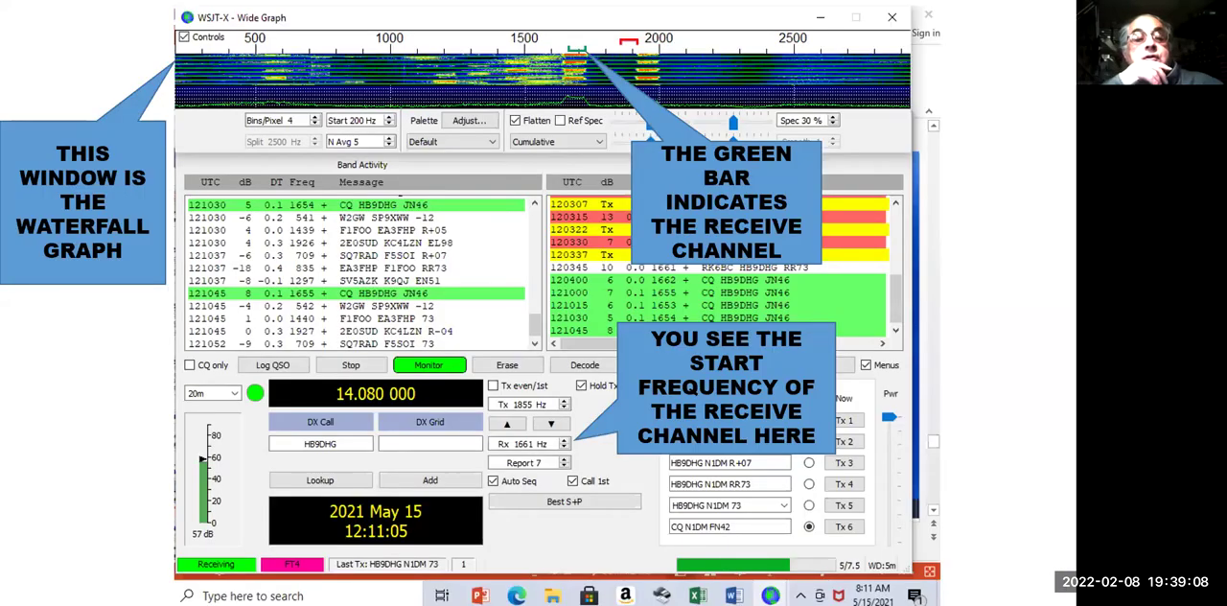